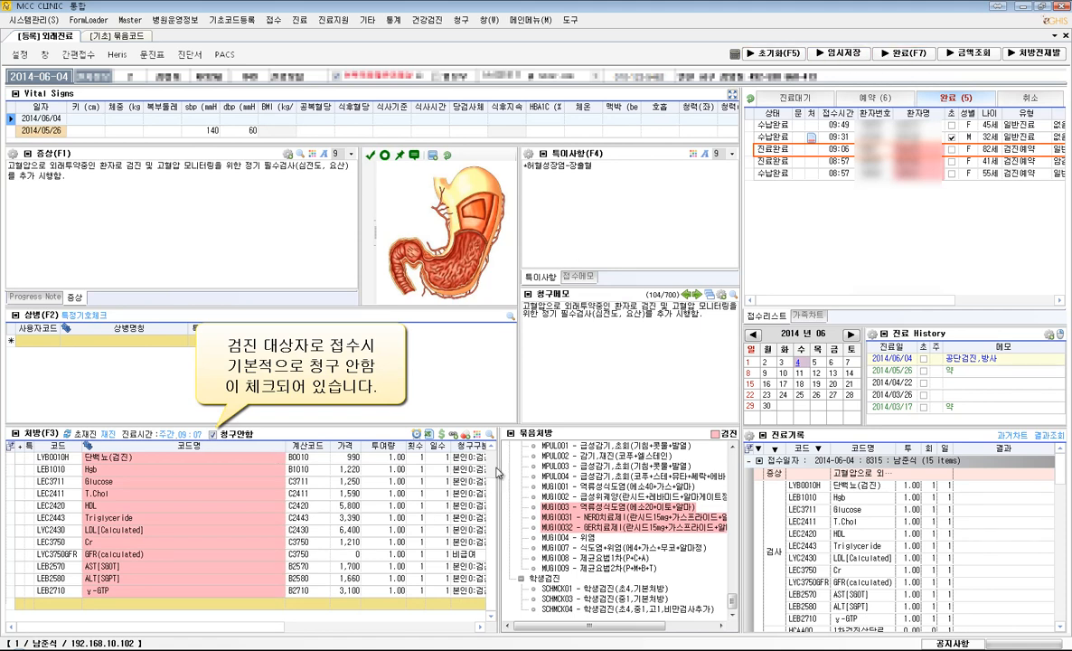
- Add the bundled order CDG005Y - 검진당일고혈압추가검사(원내) to the open visit and delete the duplicated paragraph from the symptom notes
{"action": "left_click_drag", "start_coordinate": [490, 486], "coordinate": [491, 455]}
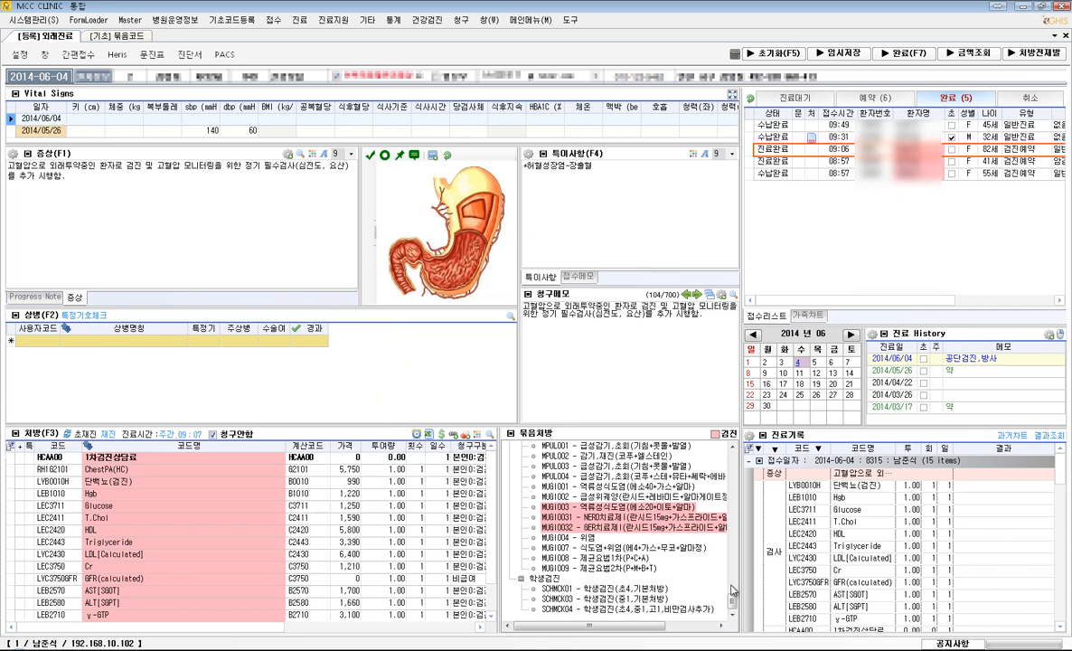
{"action": "scroll", "coordinate": [734, 594], "scroll_direction": "up", "scroll_amount": 2}
{"action": "left_click_drag", "start_coordinate": [734, 595], "coordinate": [733, 526]}
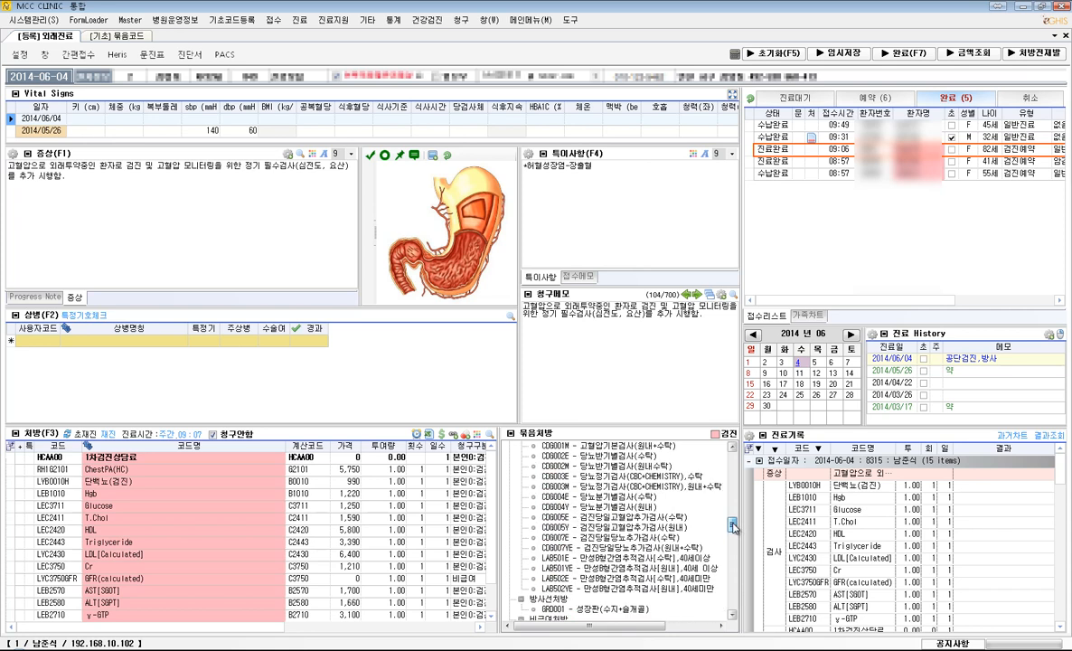
{"action": "left_click", "coordinate": [638, 528]}
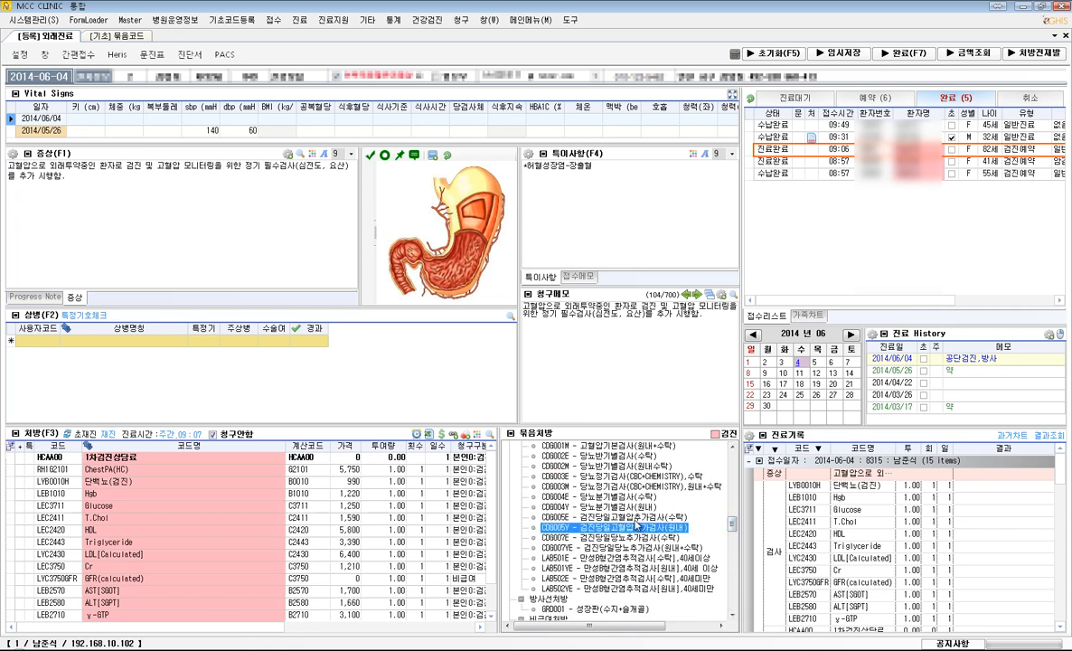
{"action": "double_click", "coordinate": [638, 528]}
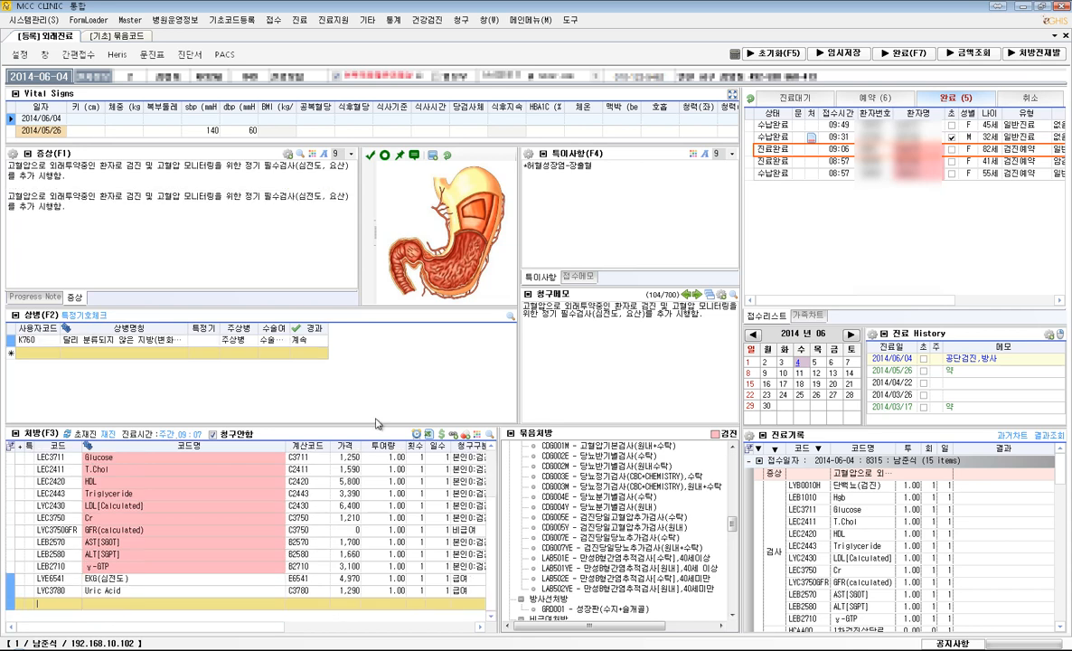
{"action": "left_click_drag", "start_coordinate": [172, 231], "coordinate": [8, 195]}
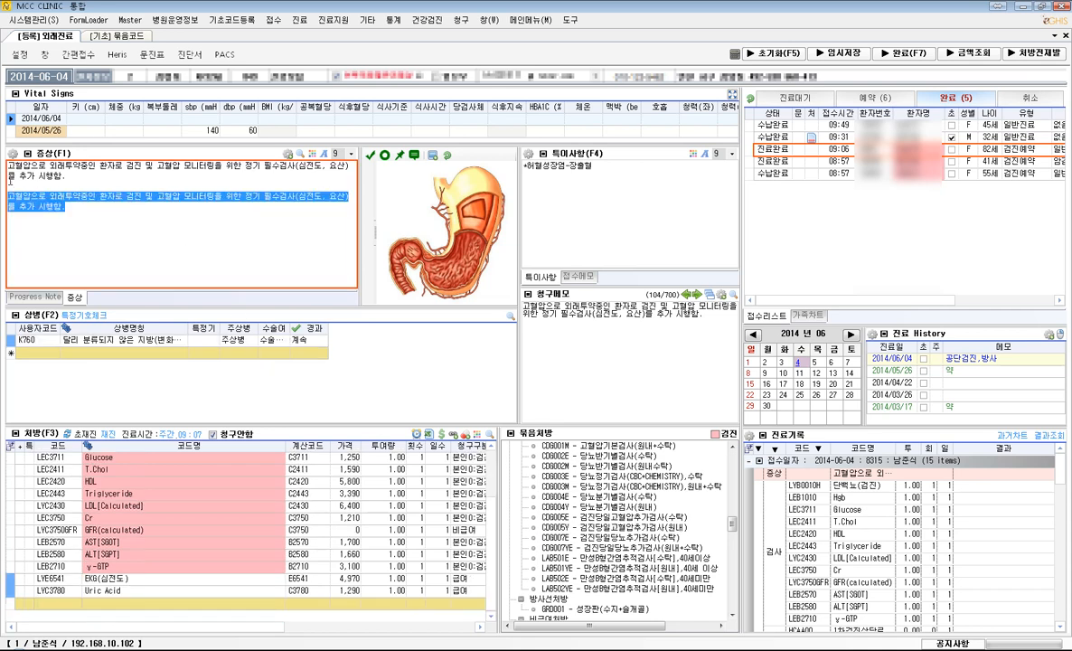
{"action": "key", "text": "Delete"}
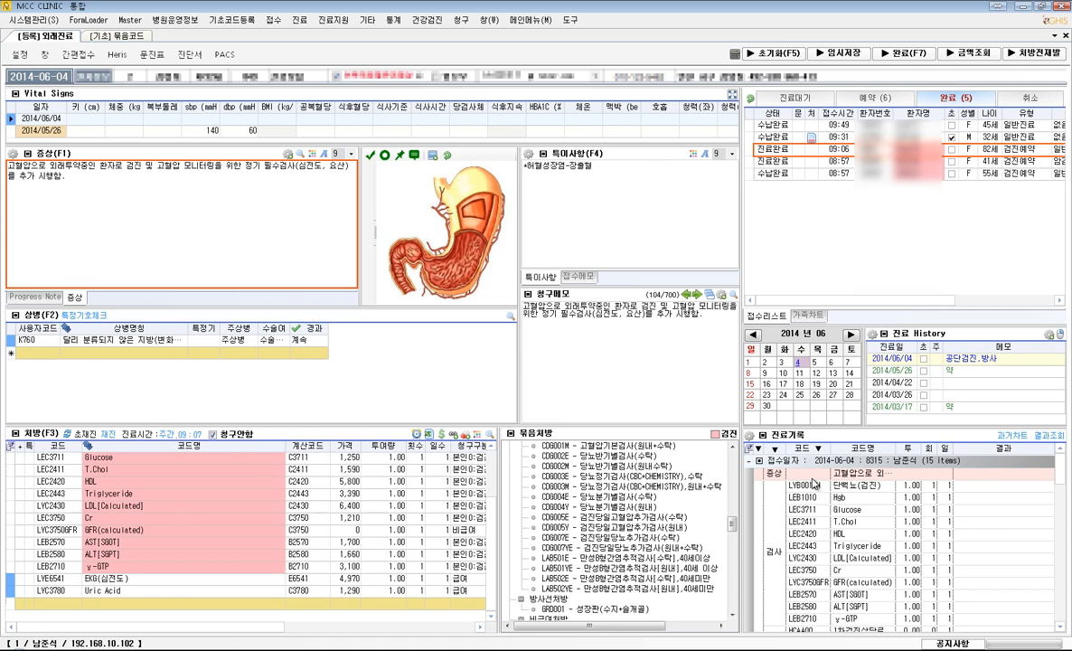
- Copy the hypertension diagnosis I109 from the 2014-05-26 visit record into the diagnoses and set it as 주상병
{"action": "scroll", "coordinate": [982, 456], "scroll_direction": "down", "scroll_amount": 3}
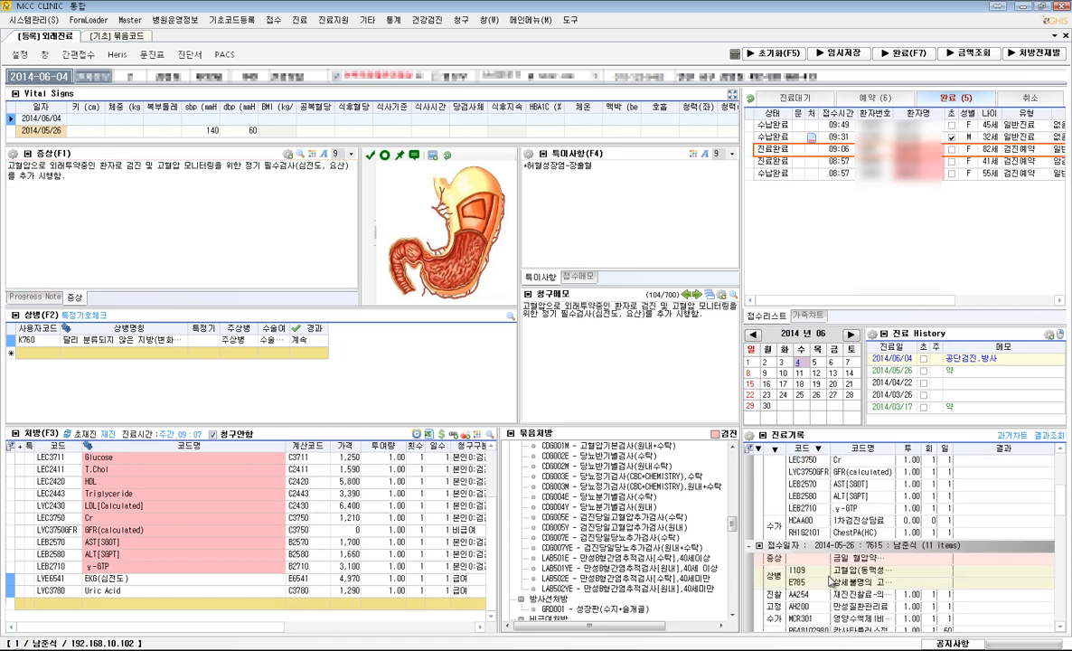
{"action": "double_click", "coordinate": [799, 572]}
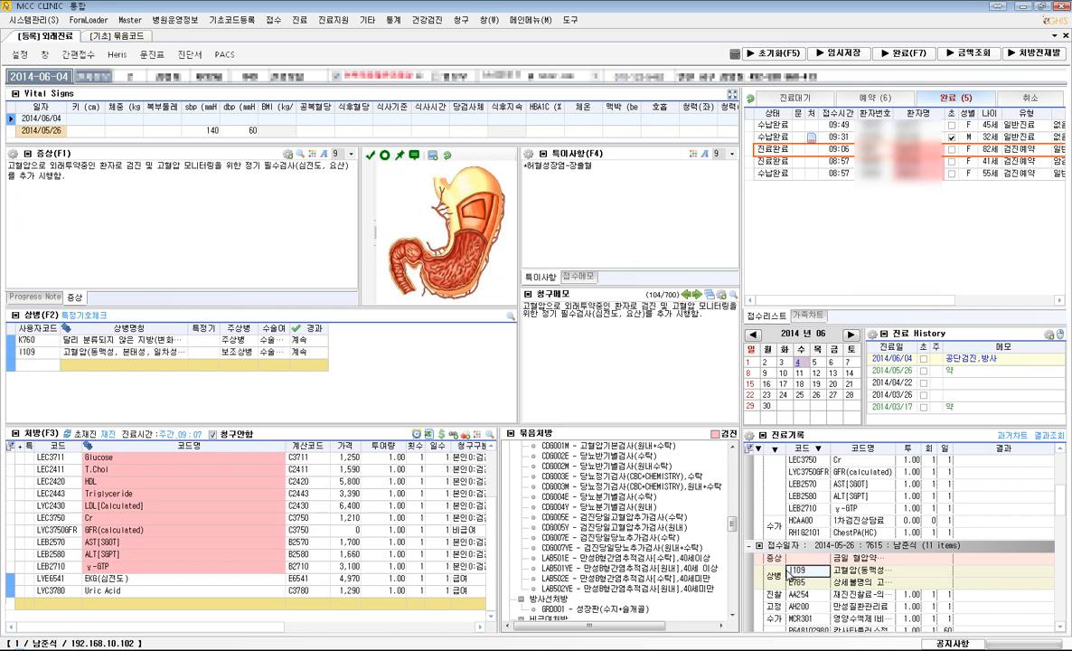
{"action": "left_click", "coordinate": [238, 357]}
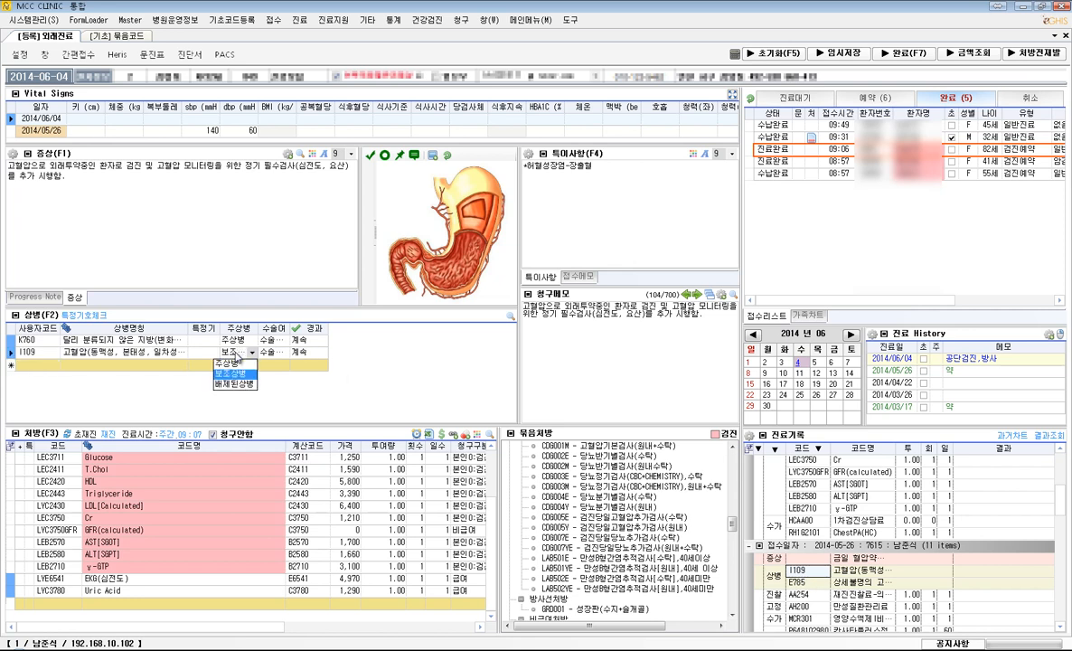
{"action": "left_click", "coordinate": [234, 363]}
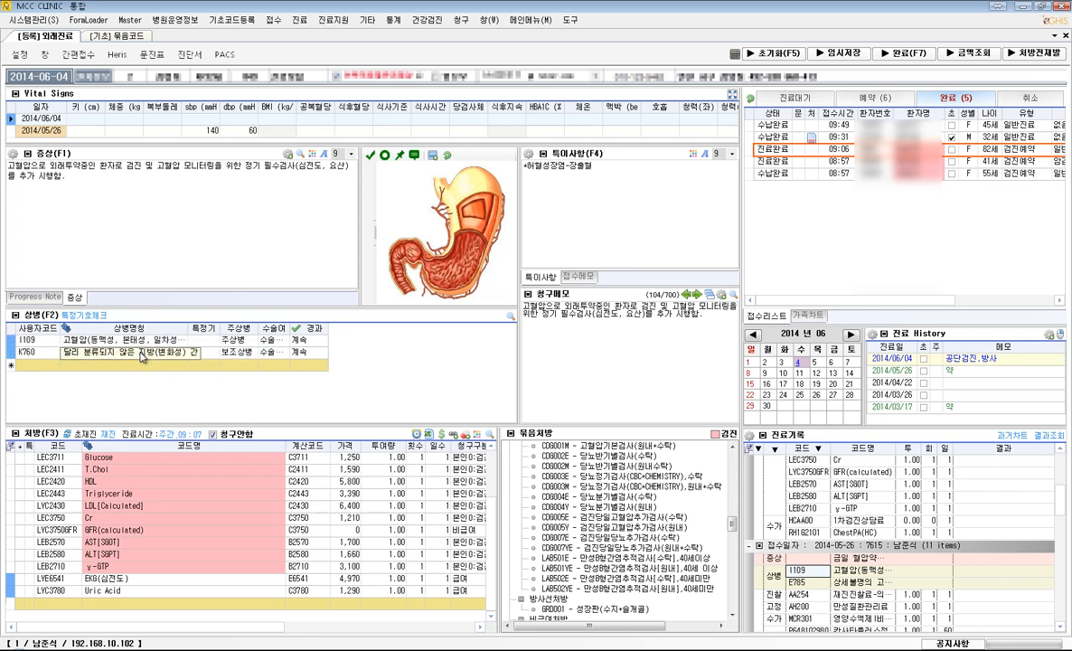
{"action": "left_click", "coordinate": [145, 355]}
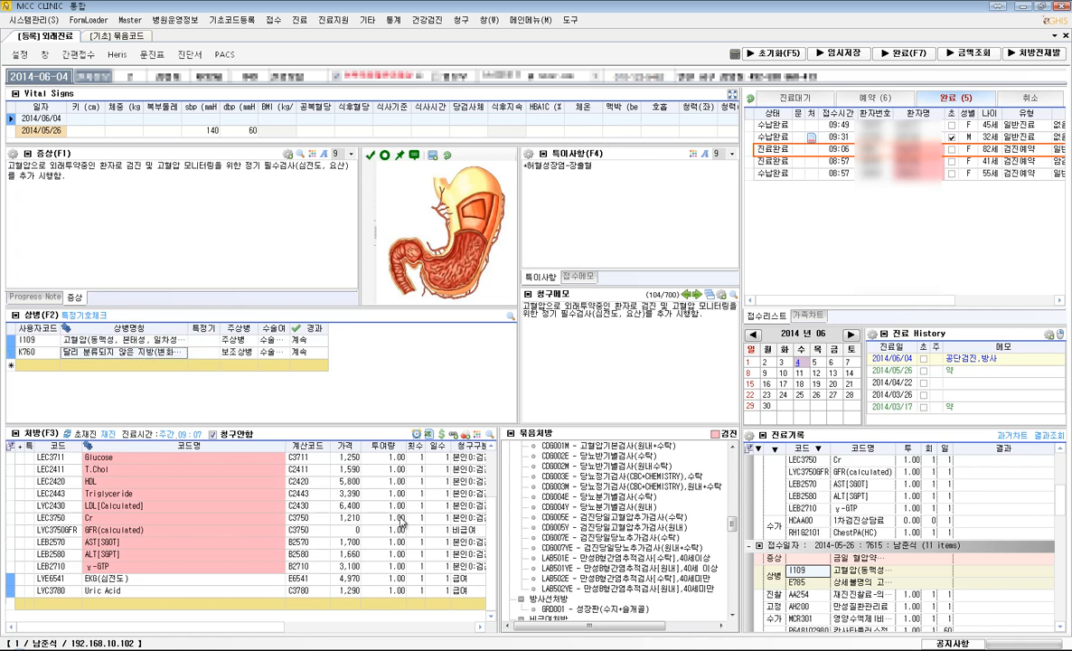
- Complete the visit with a consultation fee prescribed for reason E - 검사, and accept AH200 chronic disease management
{"action": "left_click", "coordinate": [907, 54]}
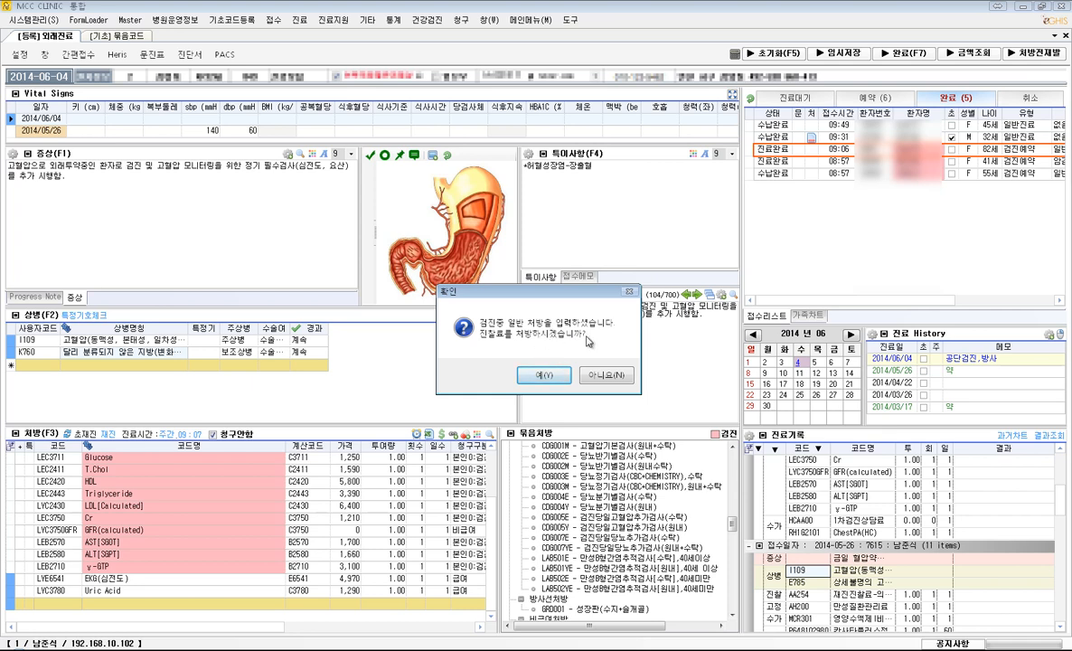
{"action": "left_click", "coordinate": [543, 375]}
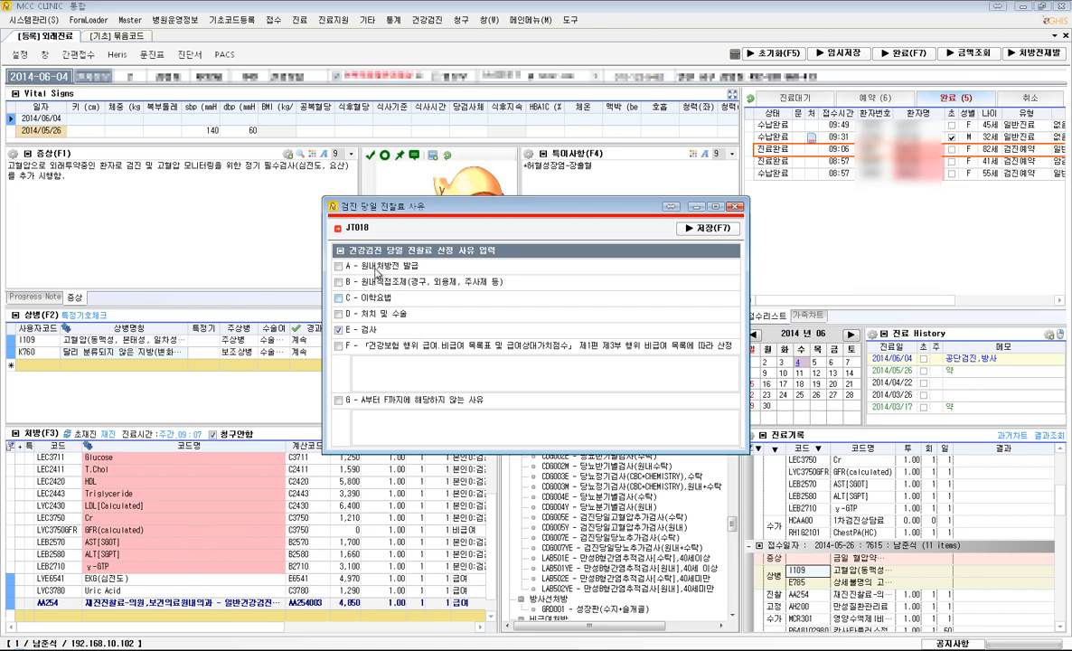
{"action": "left_click", "coordinate": [339, 330]}
{"action": "left_click", "coordinate": [339, 298]}
{"action": "left_click", "coordinate": [339, 299]}
{"action": "left_click", "coordinate": [339, 330]}
{"action": "left_click", "coordinate": [365, 360]}
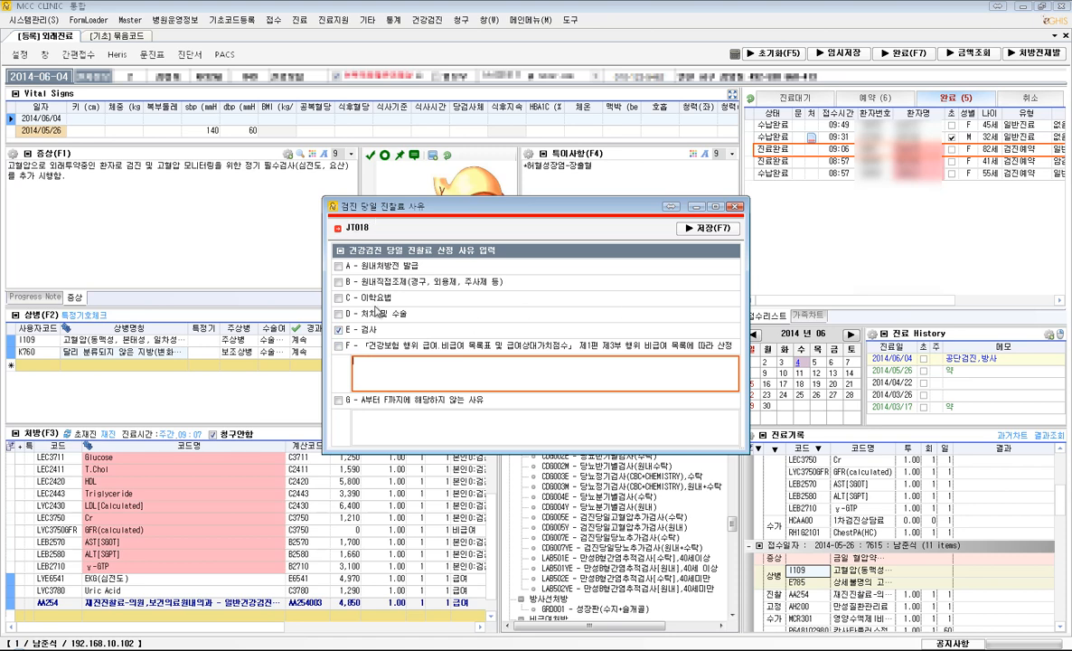
{"action": "left_click", "coordinate": [708, 227]}
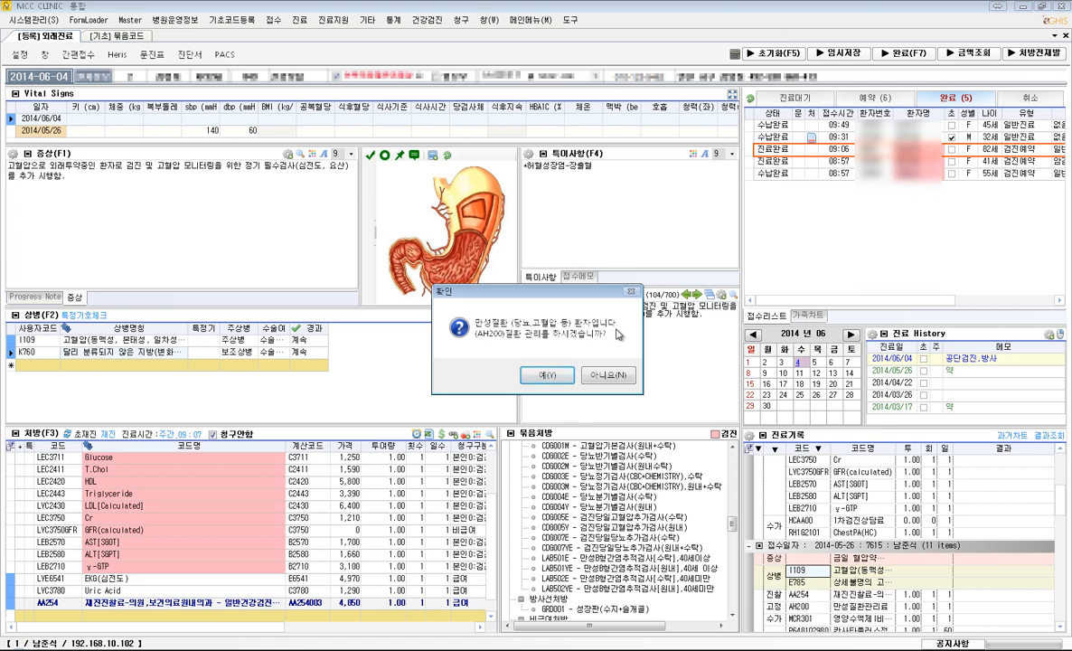
{"action": "left_click", "coordinate": [547, 375]}
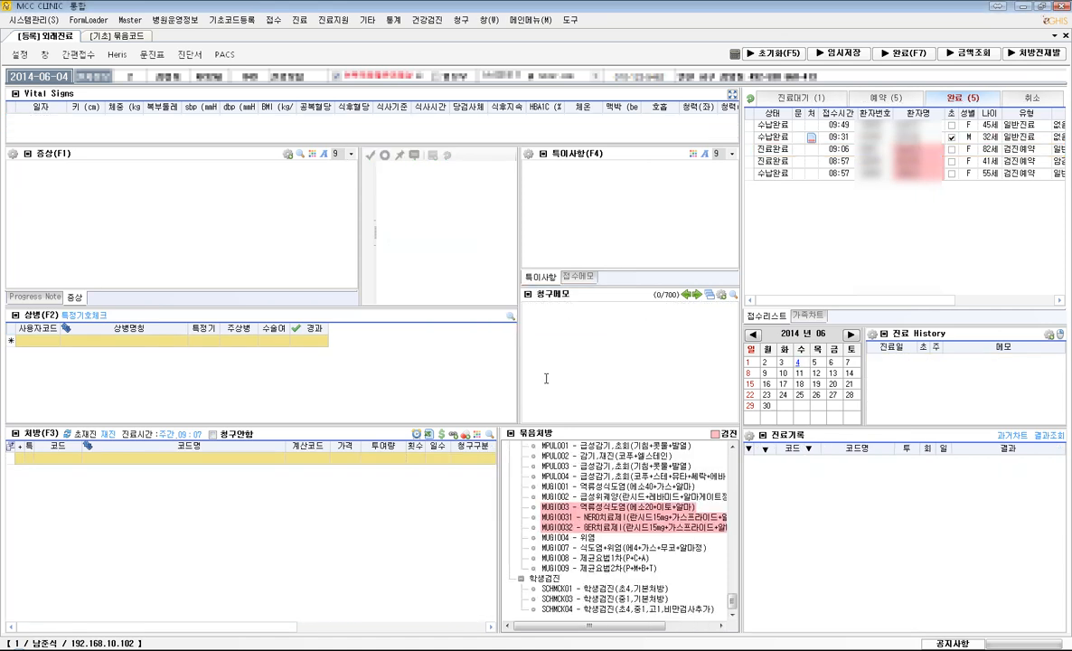
- Reopen the completed 09:06 visit to examine its consultation fee and AH200 orders, and close it by completing it again
{"action": "left_click", "coordinate": [855, 126]}
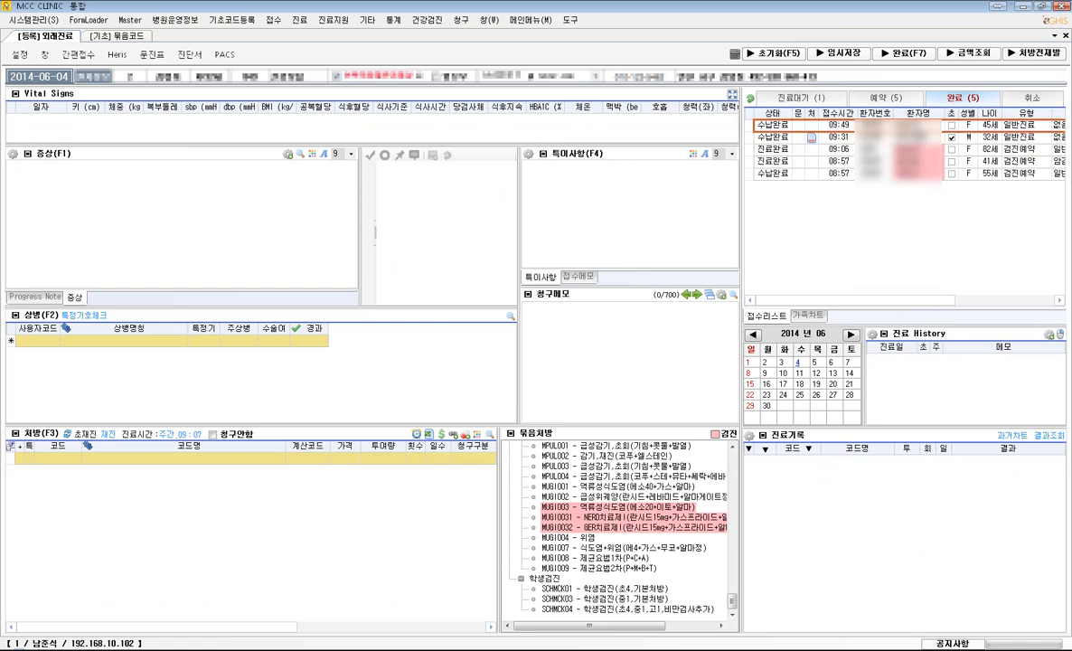
{"action": "left_click", "coordinate": [858, 148]}
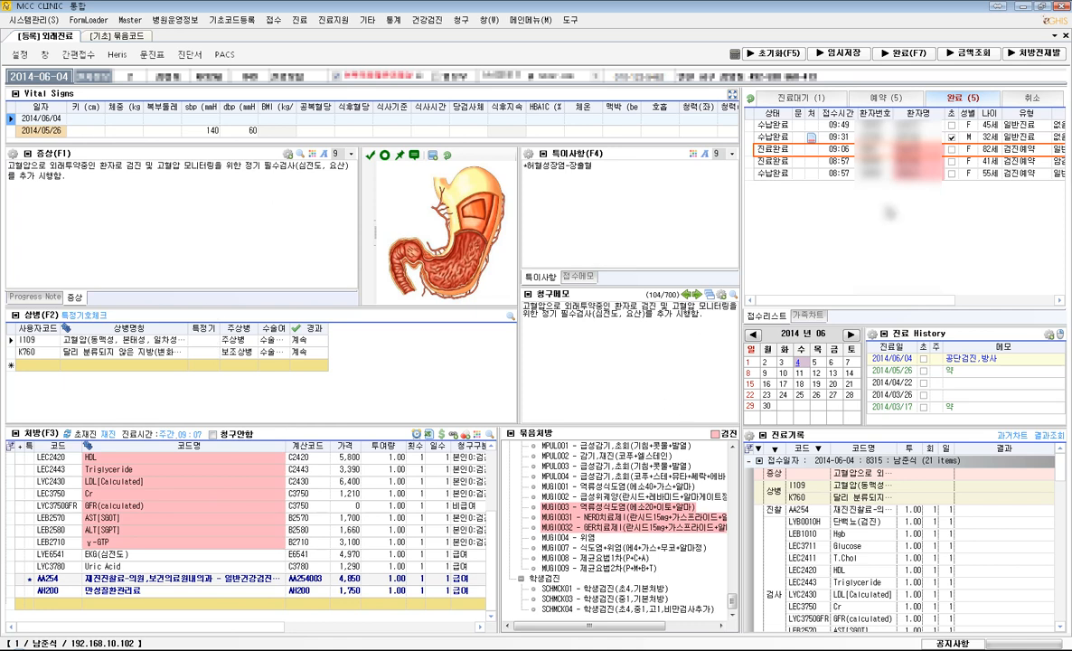
{"action": "left_click", "coordinate": [821, 160]}
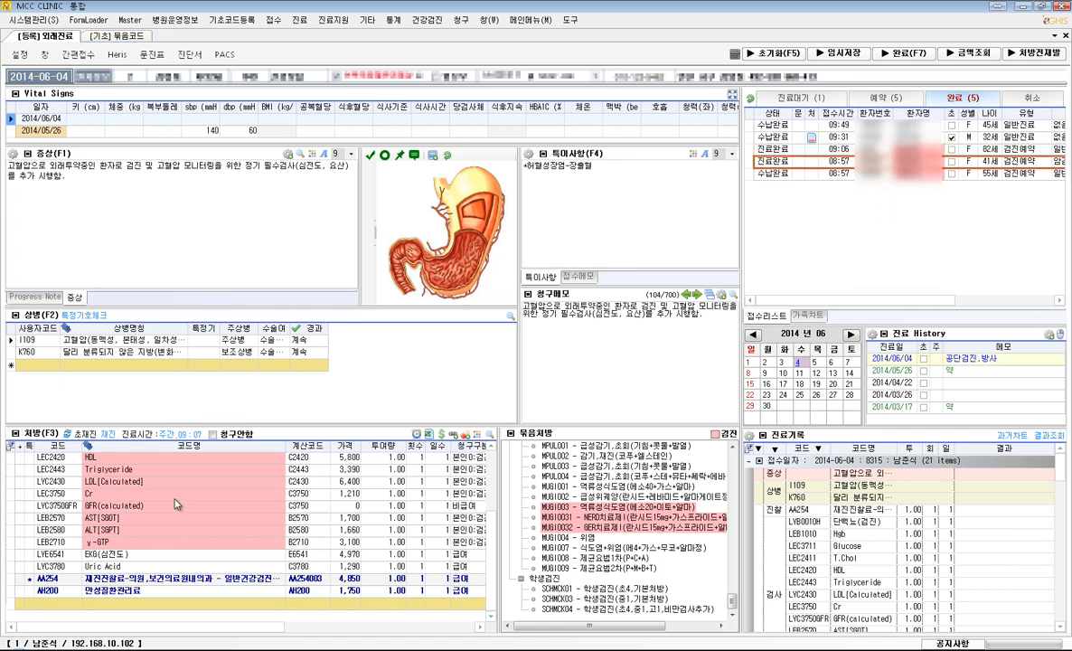
{"action": "left_click", "coordinate": [907, 56]}
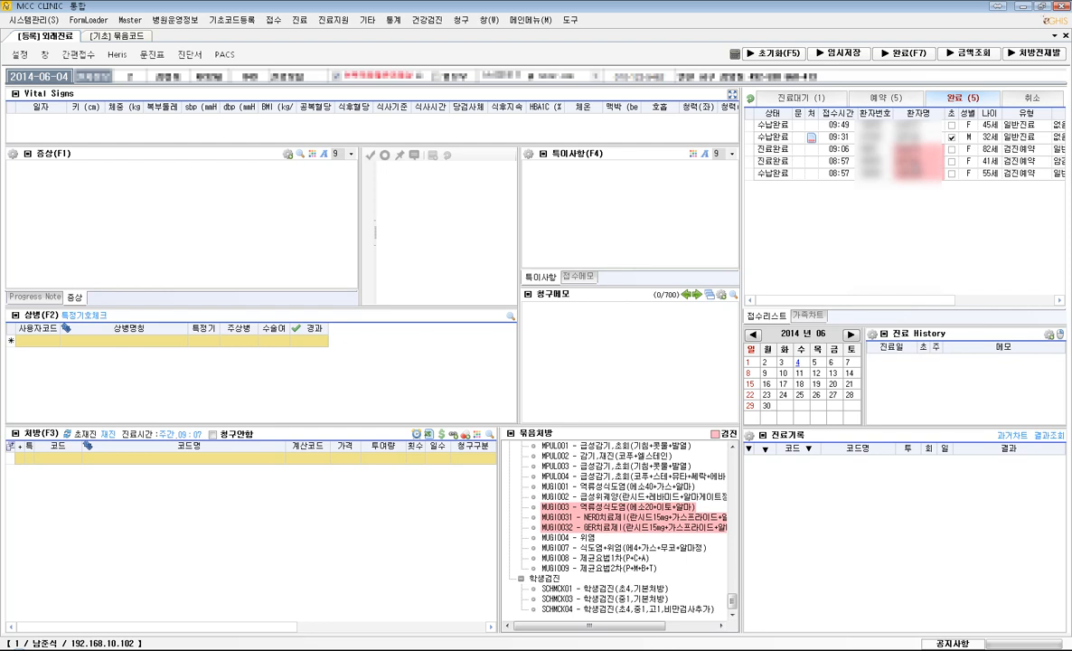
- Open the 진료완료 visit received at 08:57 and complete it with E - 검사 as the only same-day consultation fee reason
{"action": "left_click", "coordinate": [908, 161]}
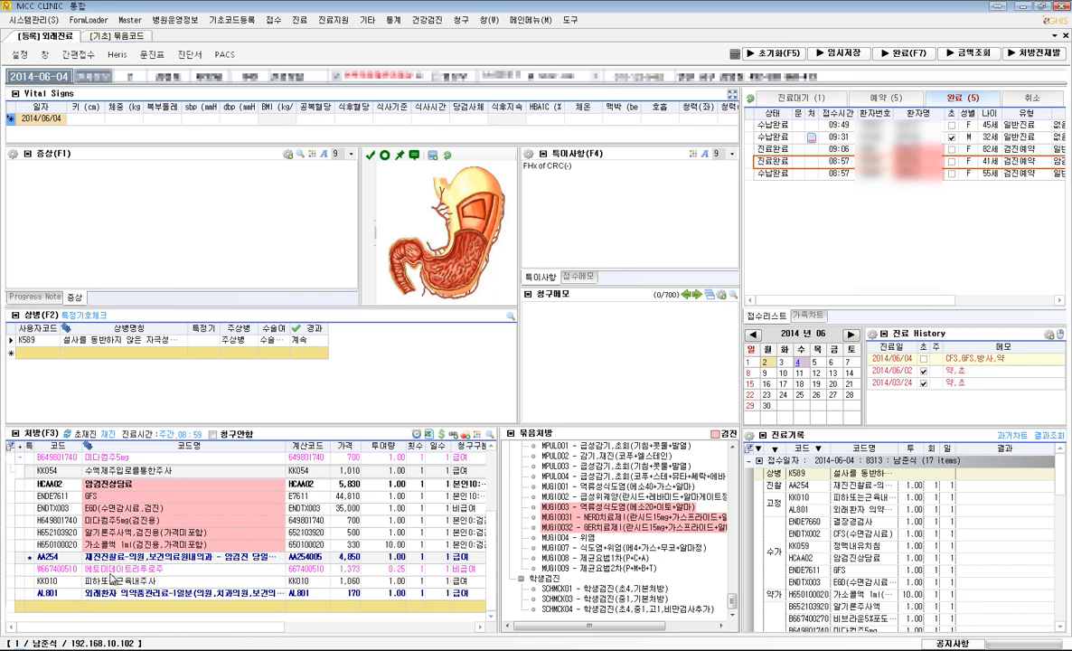
{"action": "left_click", "coordinate": [67, 582]}
{"action": "key", "text": "ctrl+a"}
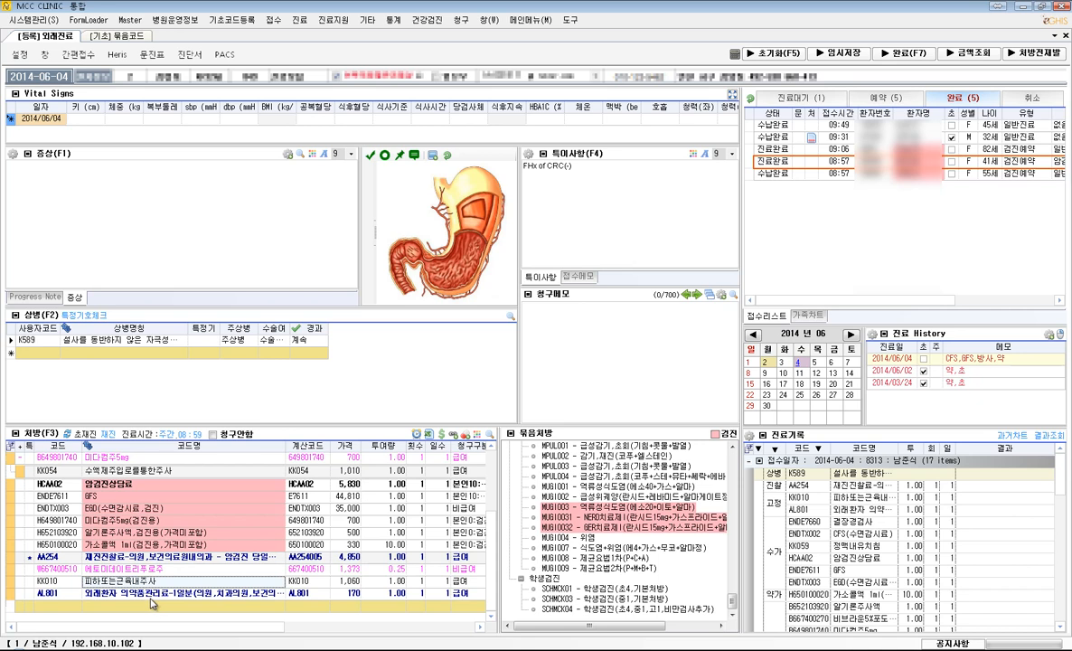
{"action": "mouse_move", "coordinate": [133, 581]}
{"action": "left_mouse_down"}
{"action": "mouse_move", "coordinate": [136, 571]}
{"action": "mouse_move", "coordinate": [134, 583]}
{"action": "left_mouse_up"}
{"action": "left_click", "coordinate": [901, 55]}
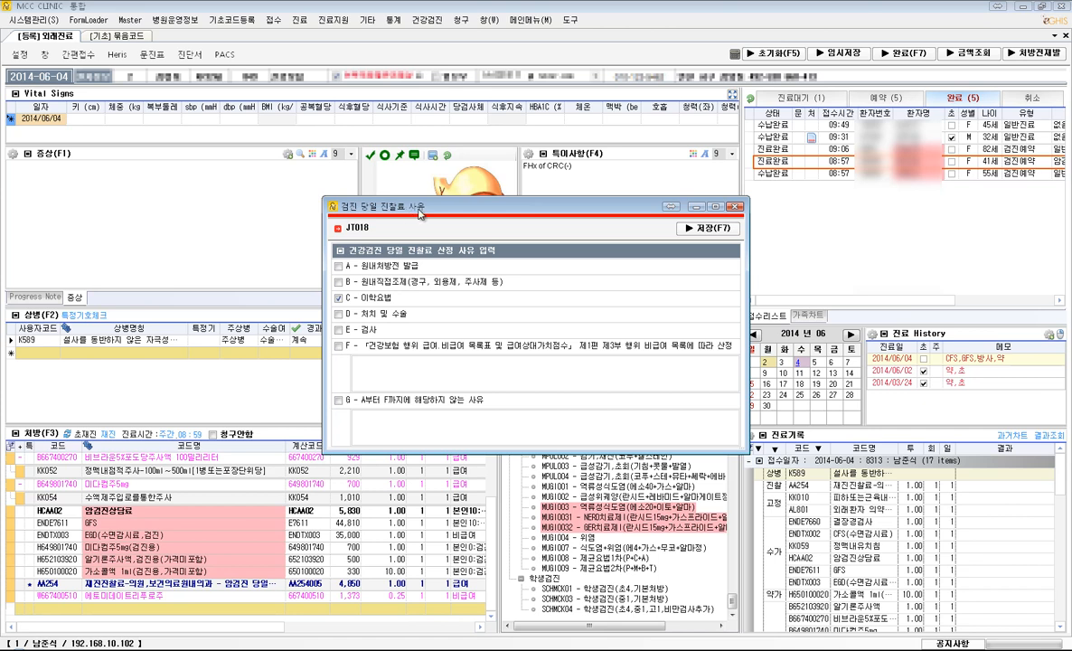
{"action": "left_click", "coordinate": [338, 297]}
{"action": "left_click", "coordinate": [341, 331]}
{"action": "left_click", "coordinate": [706, 231]}
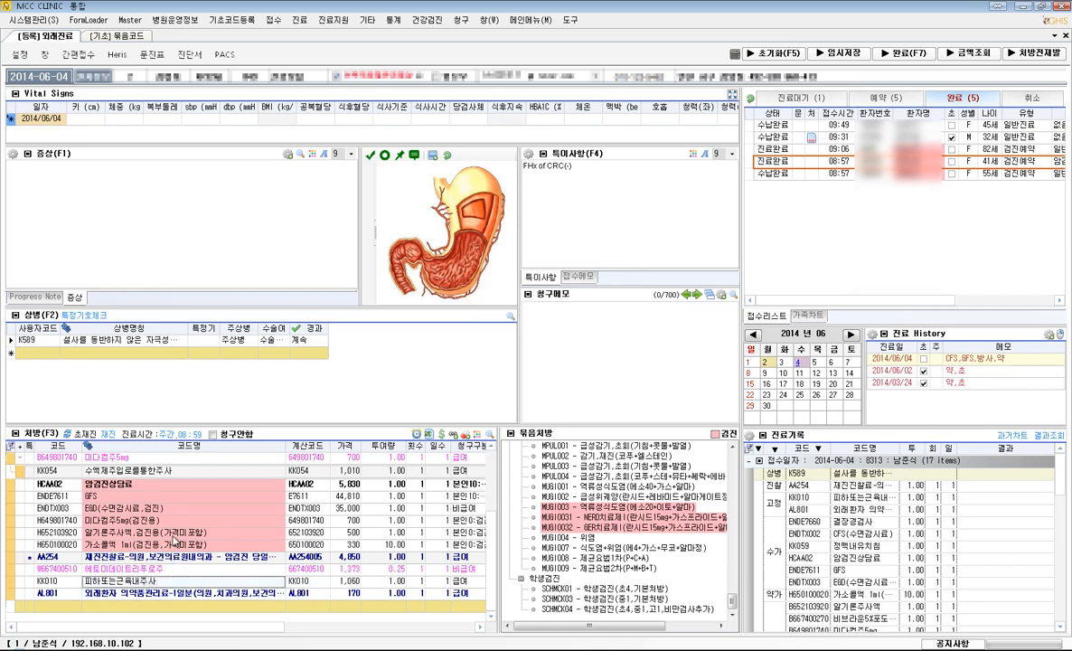
- Complete the 08:57 visit once more and save its same-day consultation fee reason with E - 검사 kept
{"action": "left_click", "coordinate": [904, 60]}
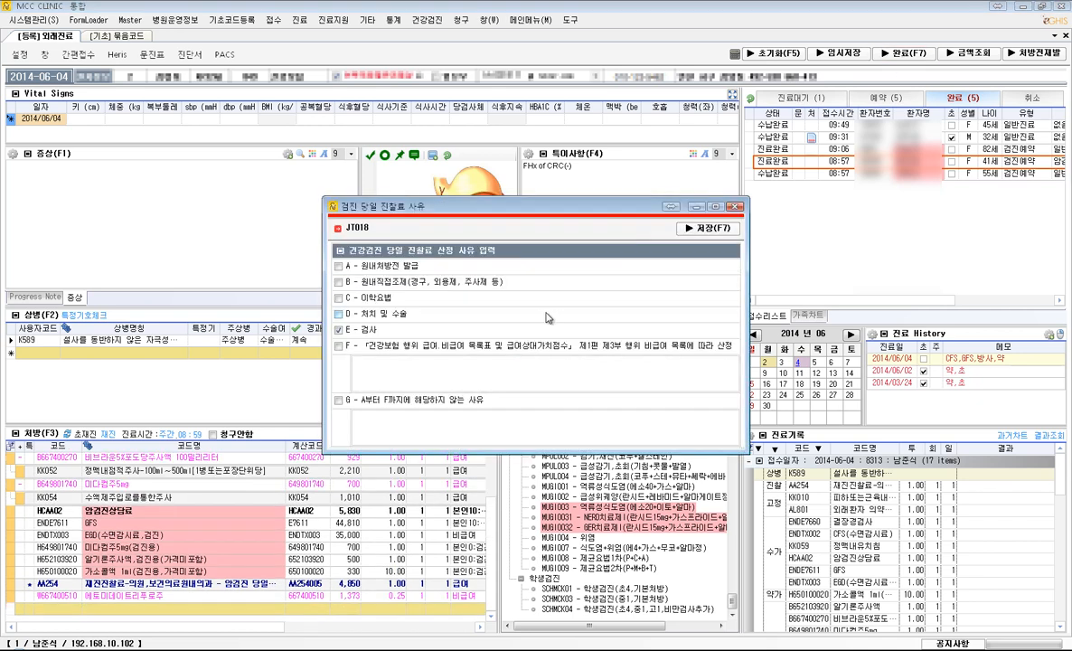
{"action": "left_click", "coordinate": [368, 330]}
{"action": "left_click", "coordinate": [701, 232]}
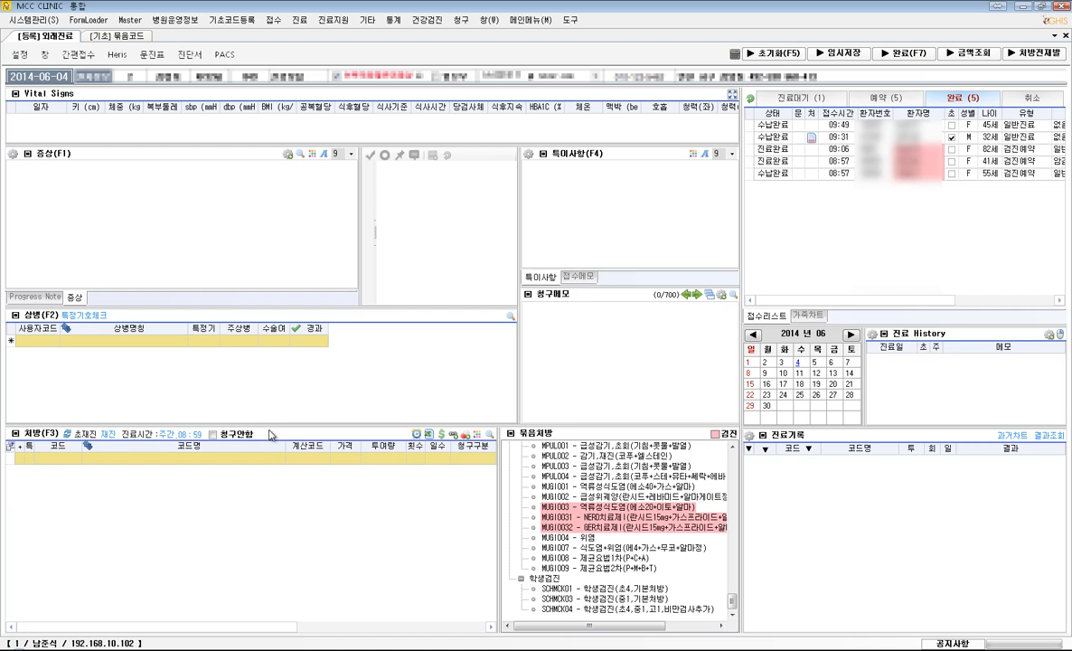
- Reopen the completed 09:06 visit from the reception list
{"action": "left_click", "coordinate": [859, 148]}
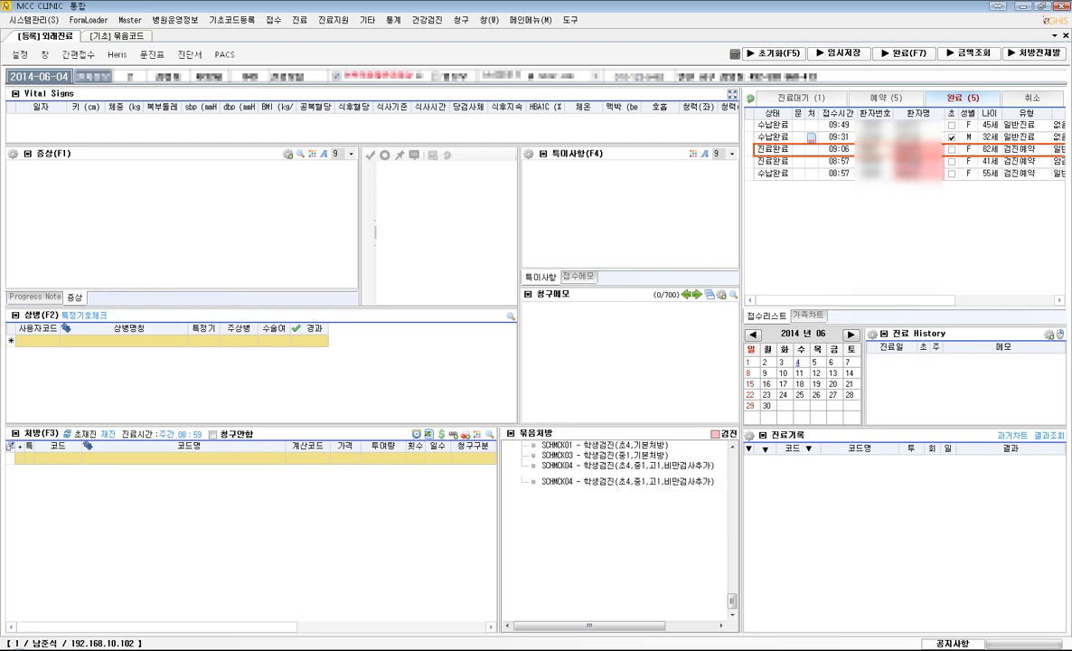